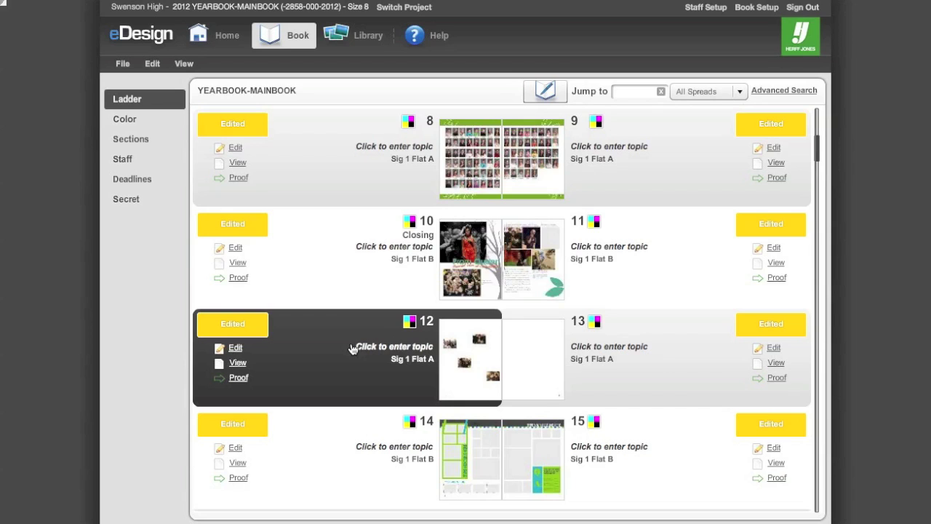
Open the Edit menu on the YEARBOOK-MAINBOOK book ladder
{"action": "left_click", "coordinate": [152, 64]}
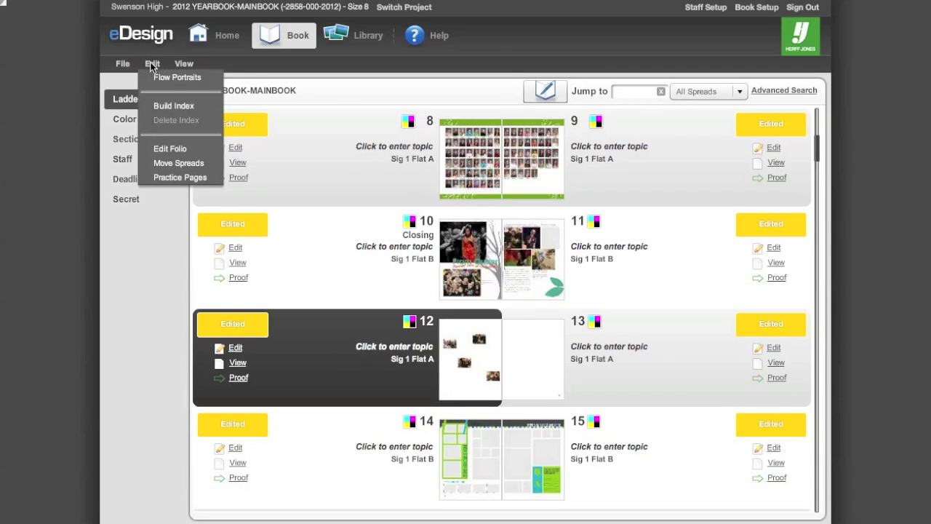
Choose Build Index so the Index Builder opens on the 01 Names list
{"action": "left_click", "coordinate": [168, 107]}
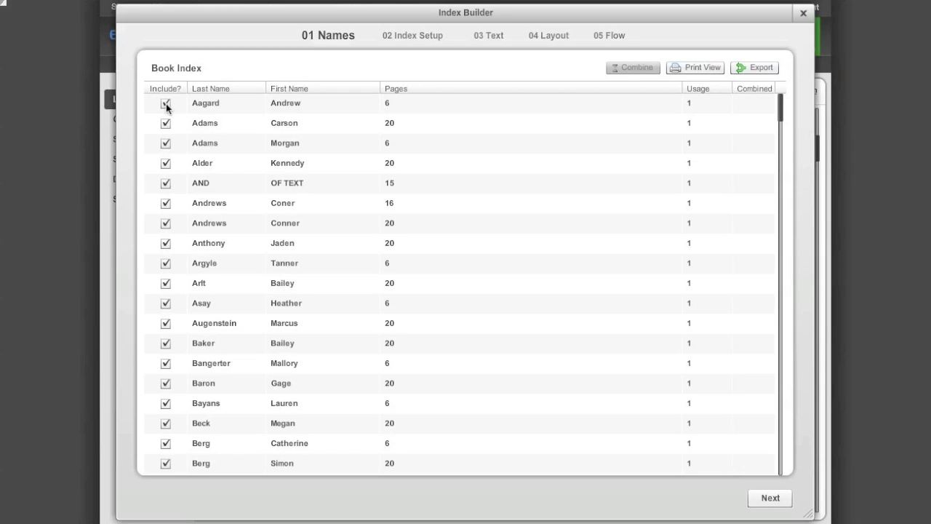
{"action": "left_click", "coordinate": [167, 183]}
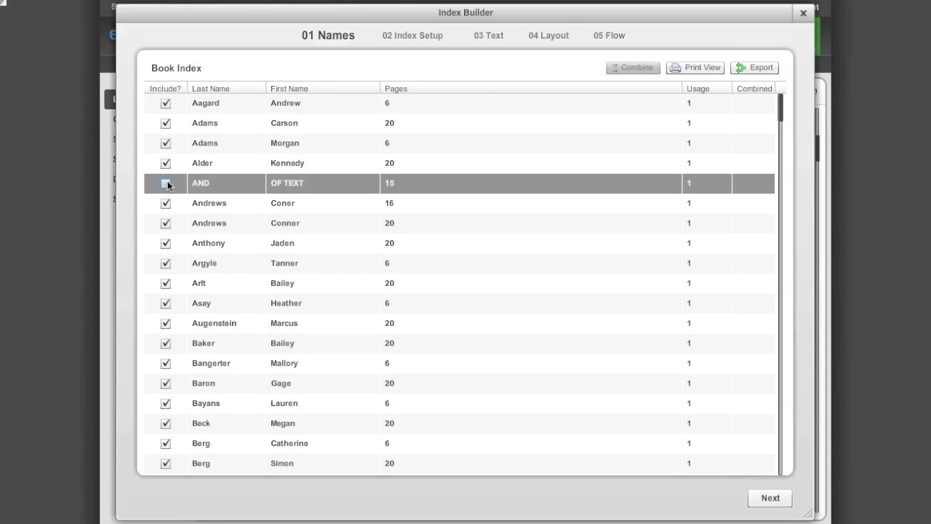
{"action": "left_click", "coordinate": [198, 223]}
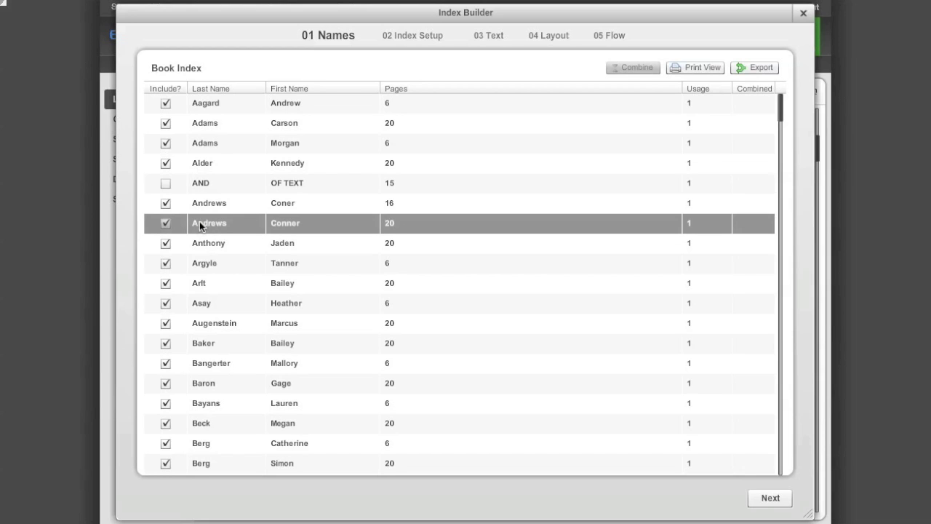
{"action": "left_click", "coordinate": [201, 210], "text": "shift"}
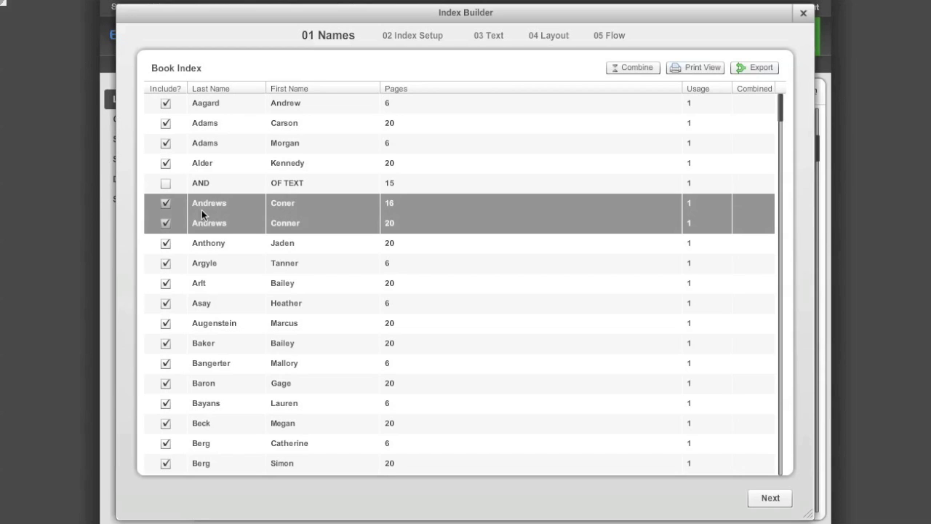
{"action": "left_click", "coordinate": [618, 68]}
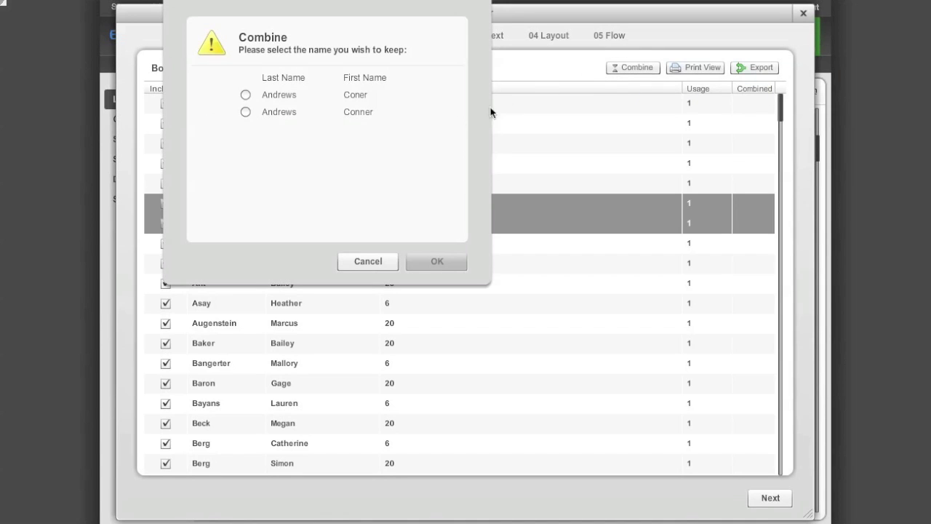
{"action": "left_click", "coordinate": [245, 113]}
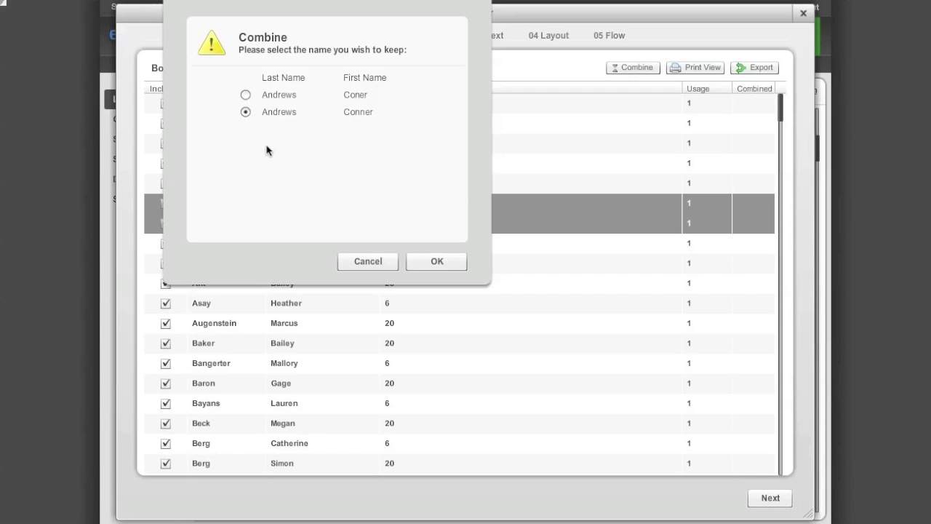
{"action": "left_click", "coordinate": [430, 261]}
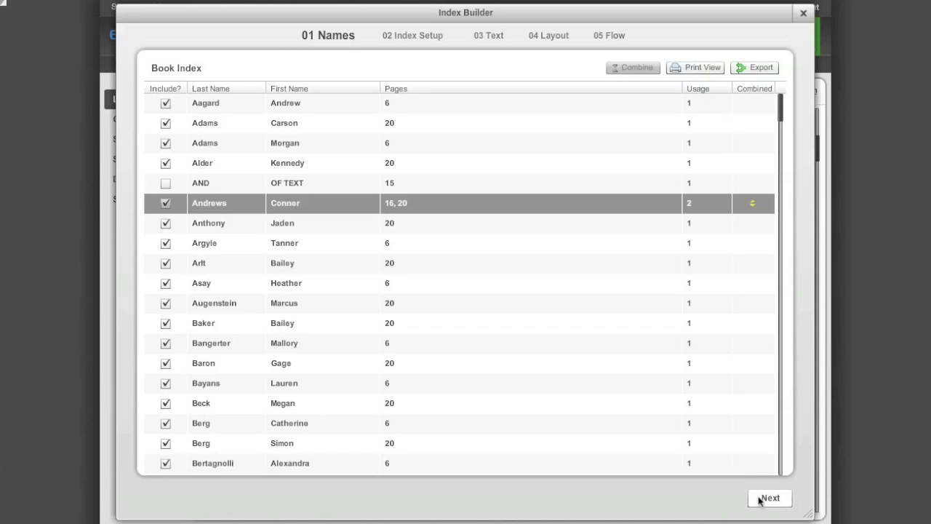
Accept the index setup starting on page 12 with 4 columns and advance to 03 Text
{"action": "left_click", "coordinate": [761, 499]}
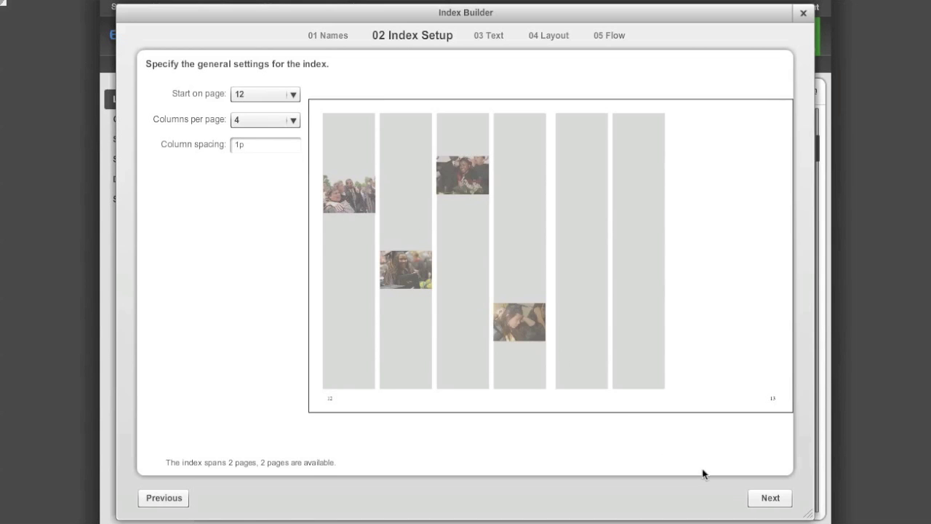
{"action": "left_click", "coordinate": [770, 498]}
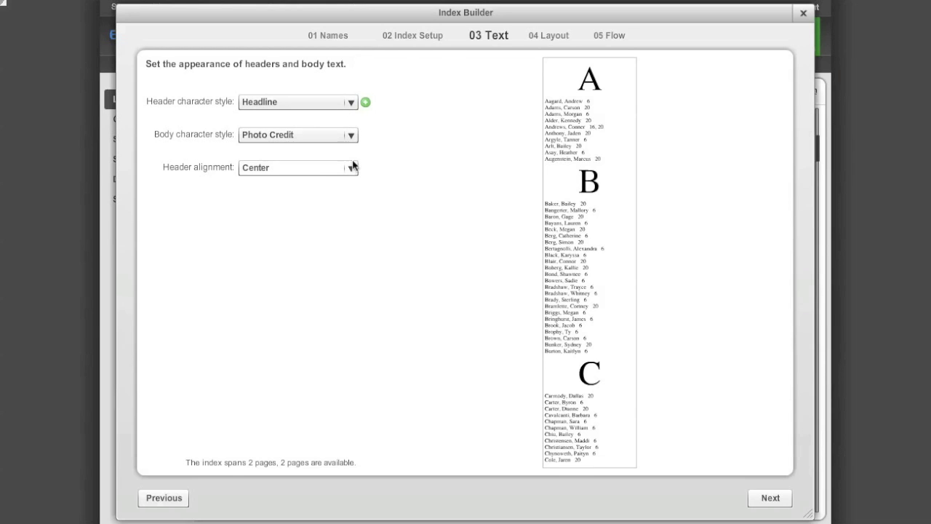
Review the book's character styles, keeping Headline for headers and Photo Credit for body text
{"action": "left_click", "coordinate": [366, 104]}
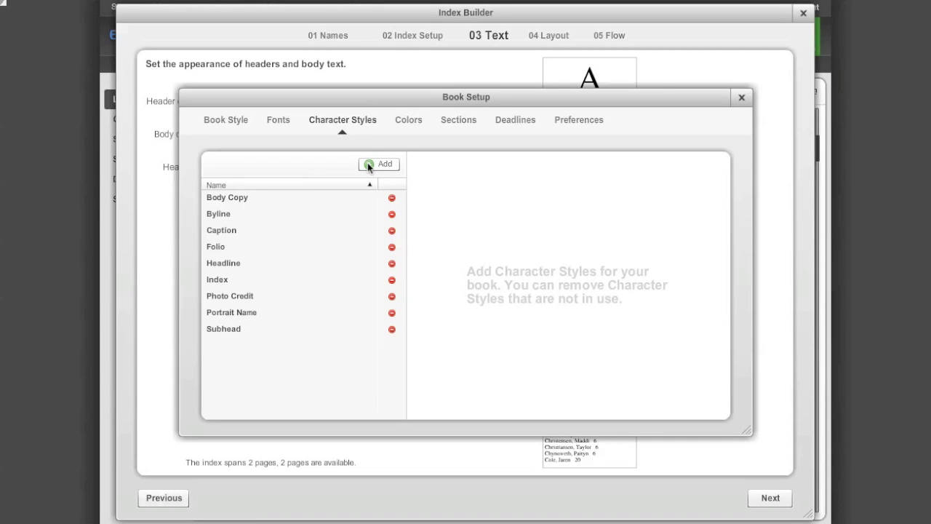
{"action": "left_click", "coordinate": [743, 100]}
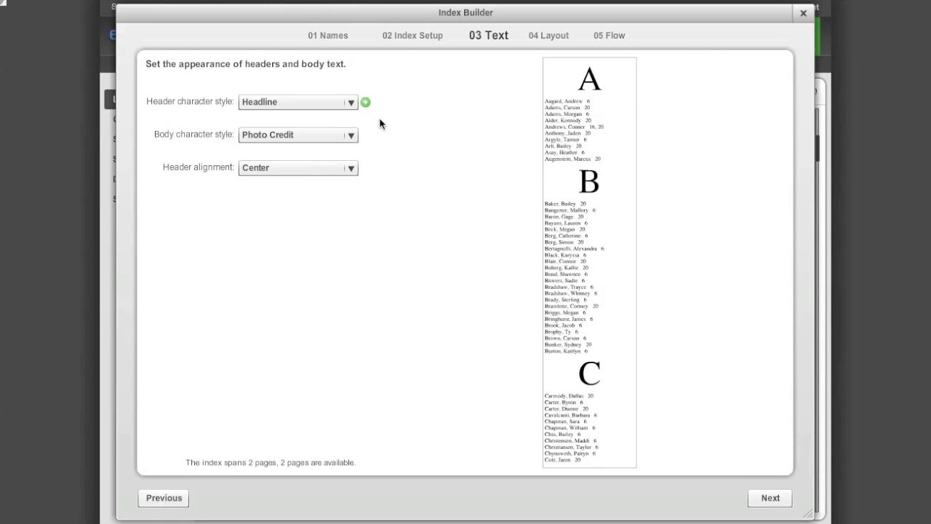
{"action": "left_click", "coordinate": [350, 103]}
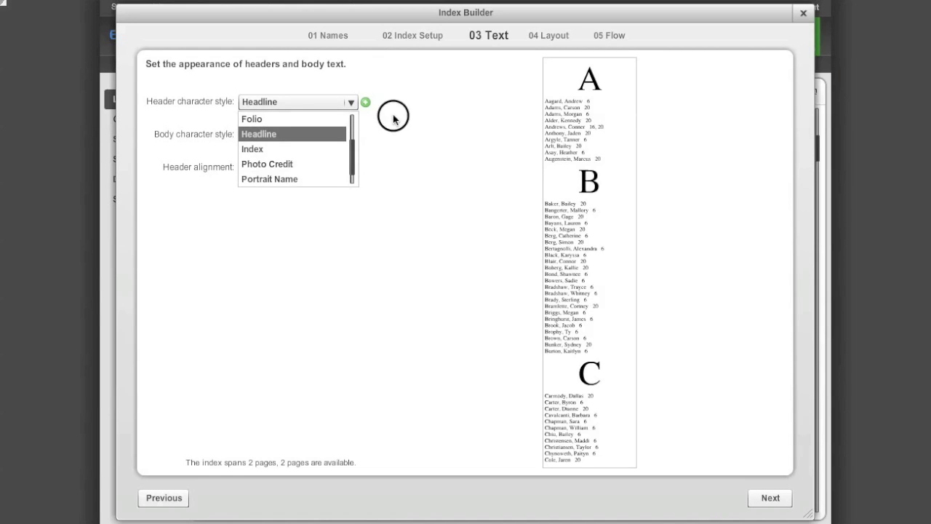
{"action": "left_click", "coordinate": [393, 114]}
{"action": "left_click", "coordinate": [351, 136]}
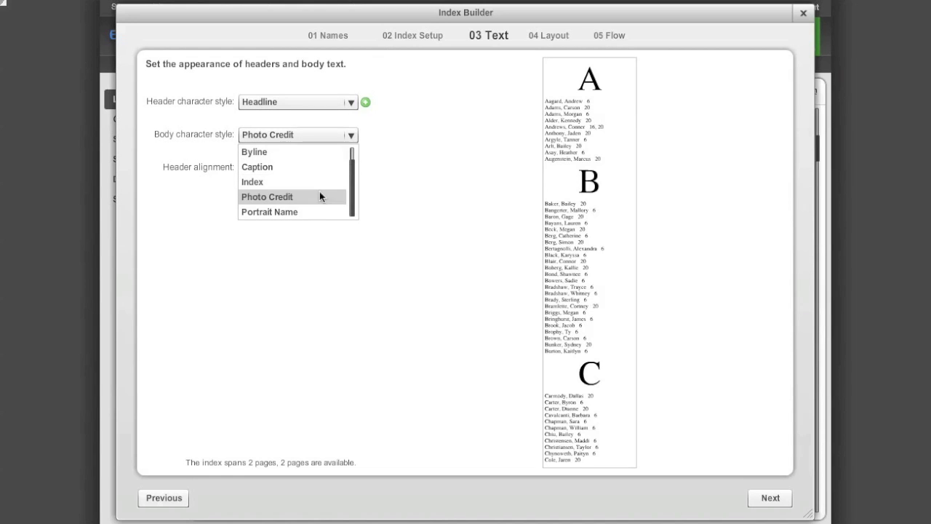
{"action": "left_click", "coordinate": [390, 181]}
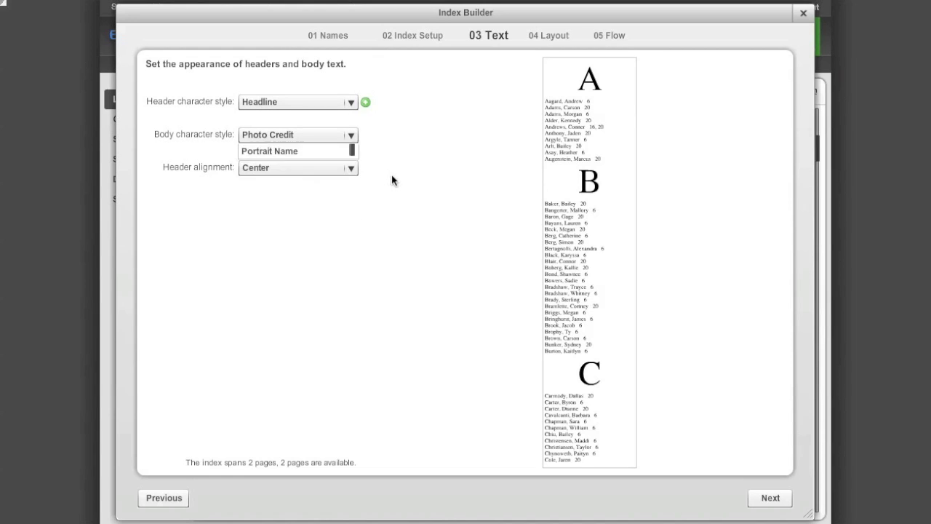
Try left, centre and right header alignment, settle on Center, and continue to 04 Layout
{"action": "left_click", "coordinate": [352, 172]}
{"action": "left_click", "coordinate": [345, 186]}
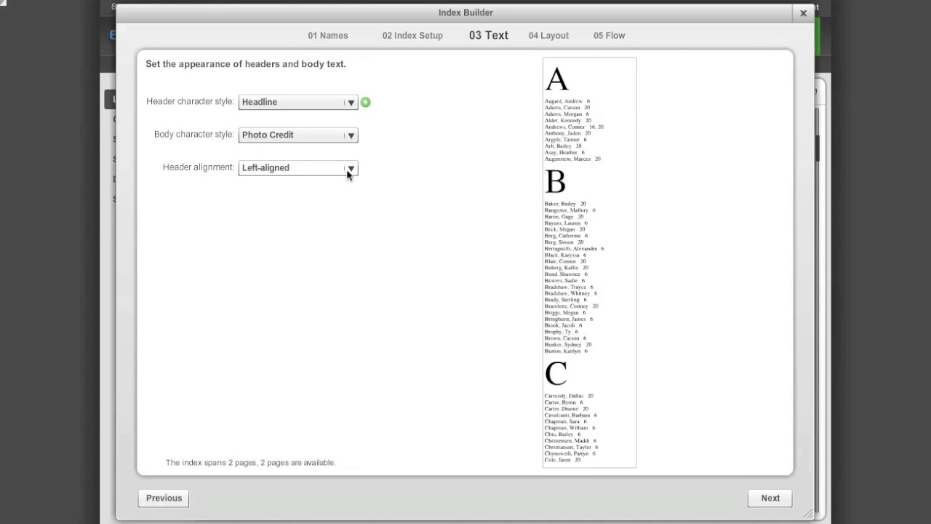
{"action": "left_click", "coordinate": [349, 170]}
{"action": "left_click", "coordinate": [347, 199]}
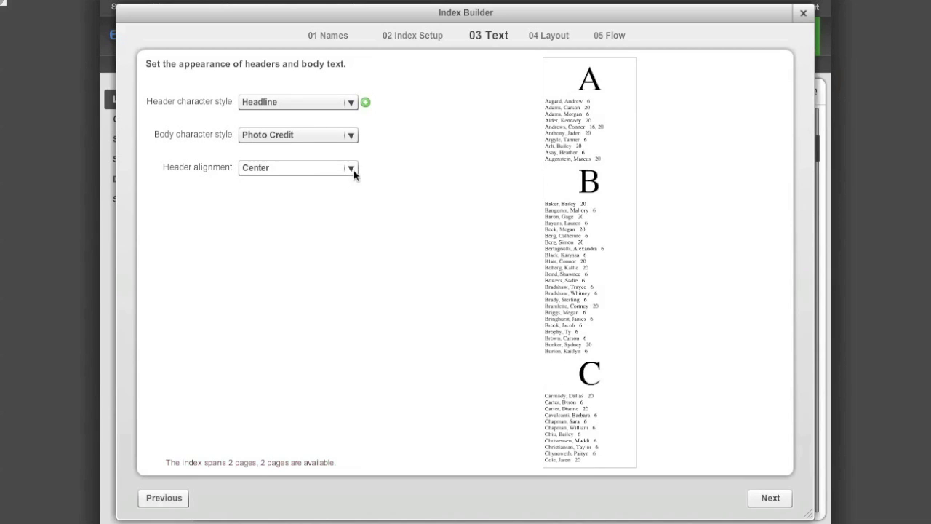
{"action": "left_click", "coordinate": [353, 169]}
{"action": "left_click", "coordinate": [345, 213]}
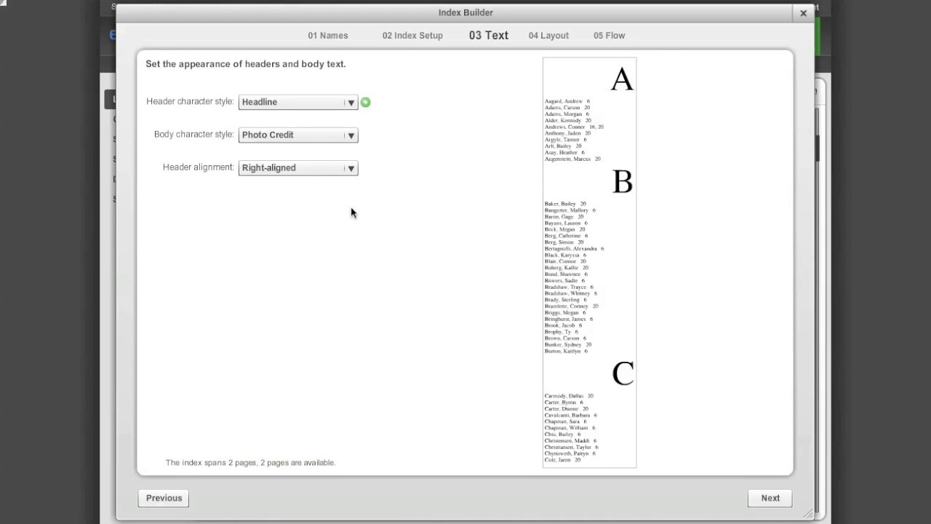
{"action": "left_click", "coordinate": [352, 170]}
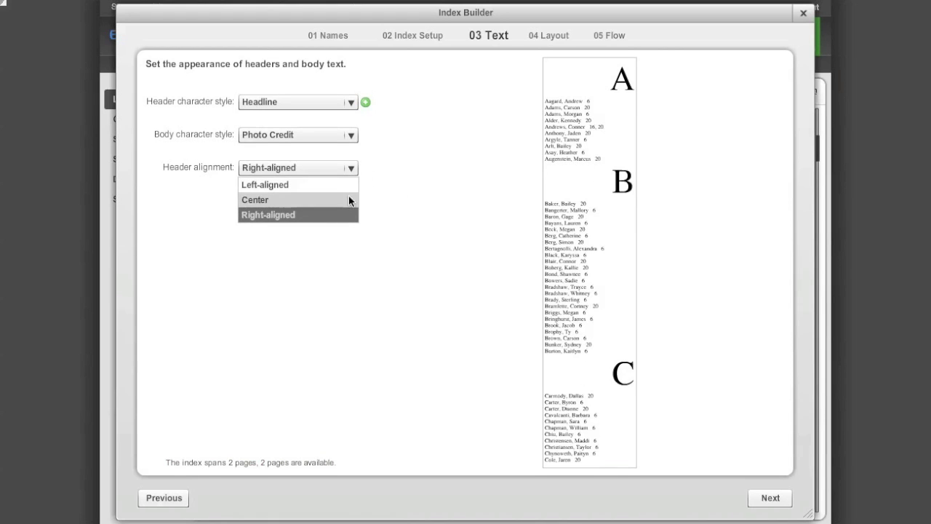
{"action": "left_click", "coordinate": [348, 199]}
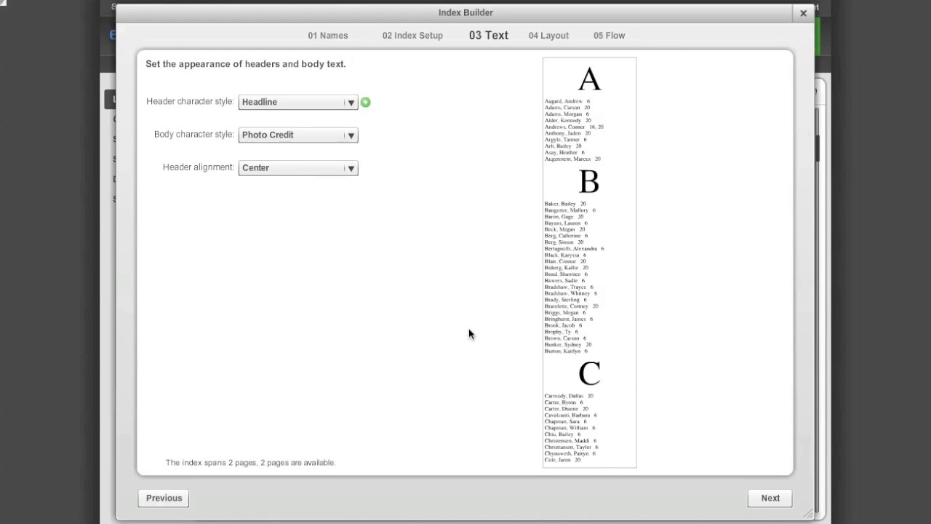
{"action": "left_click", "coordinate": [768, 498]}
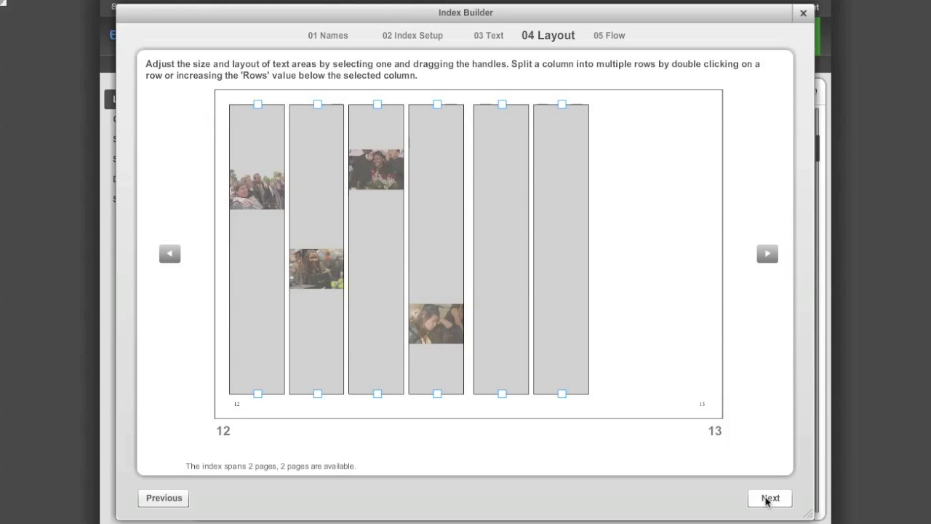
Split page 12's first index column into two rows sized above and below the photo
{"action": "left_click", "coordinate": [270, 318]}
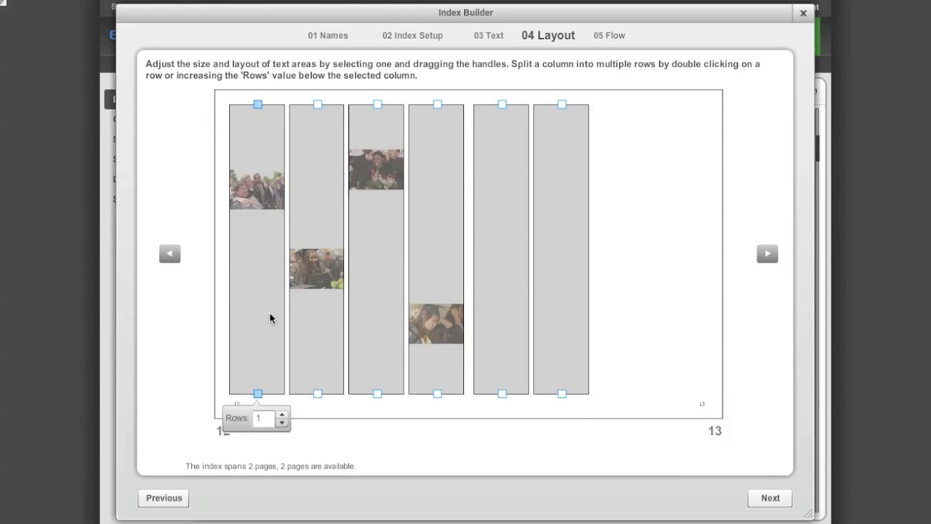
{"action": "left_click", "coordinate": [282, 414]}
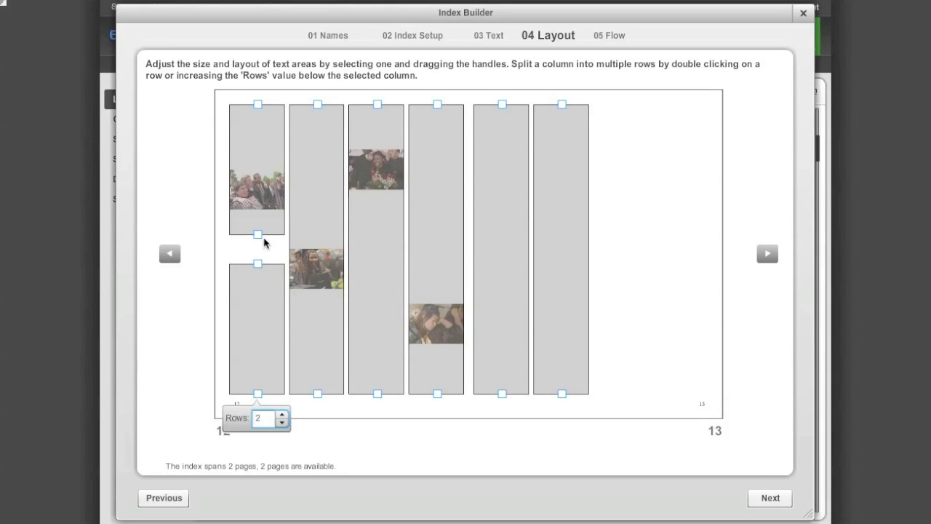
{"action": "left_click_drag", "start_coordinate": [257, 236], "coordinate": [257, 169]}
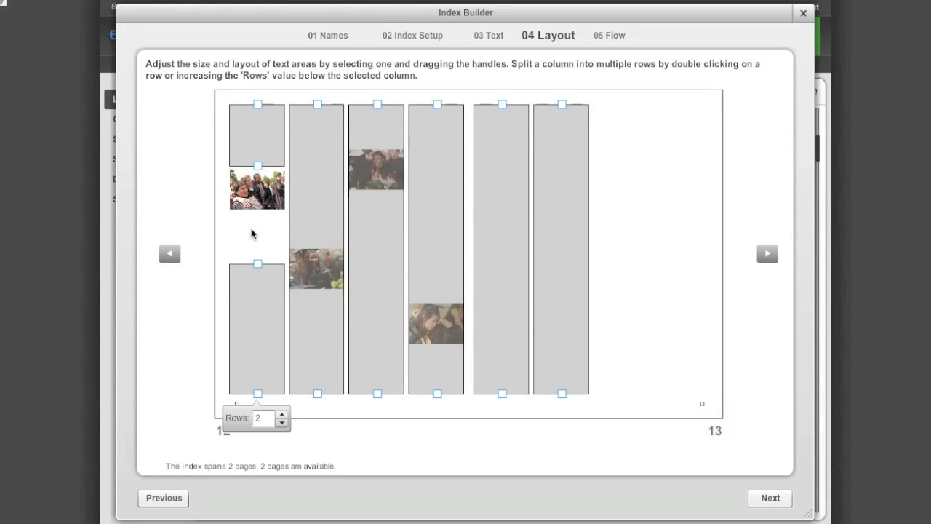
{"action": "left_click", "coordinate": [258, 263]}
{"action": "left_click_drag", "start_coordinate": [259, 263], "coordinate": [257, 216]}
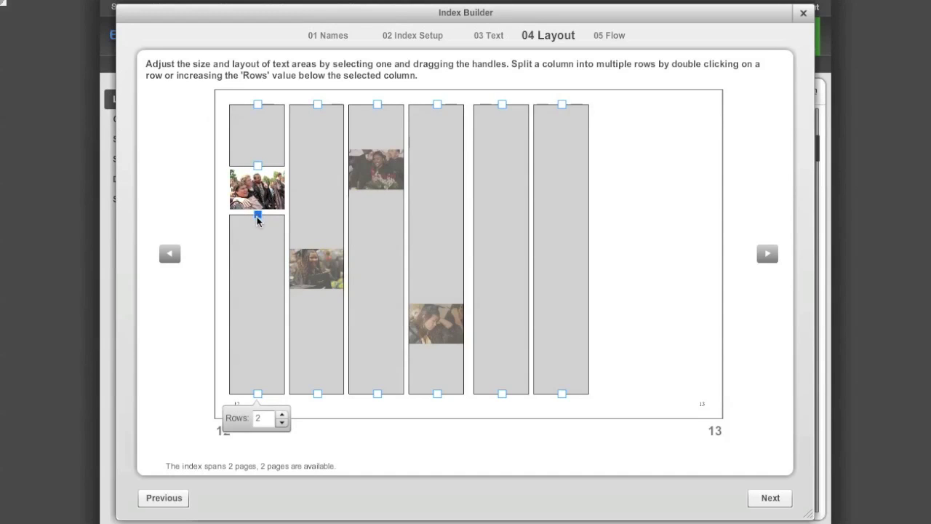
{"action": "left_click", "coordinate": [764, 502]}
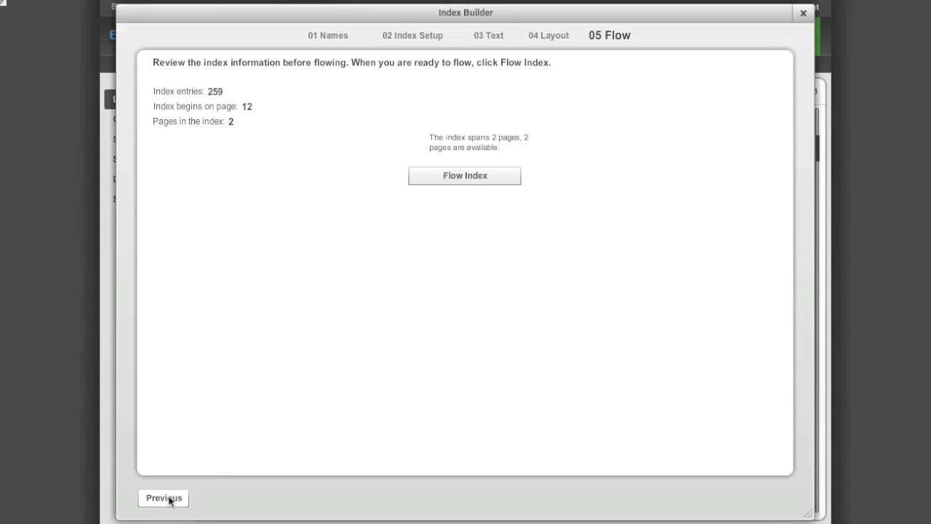
Flow the 259-entry index onto spread 12–13 and reopen the Edit menu
{"action": "left_click", "coordinate": [457, 182]}
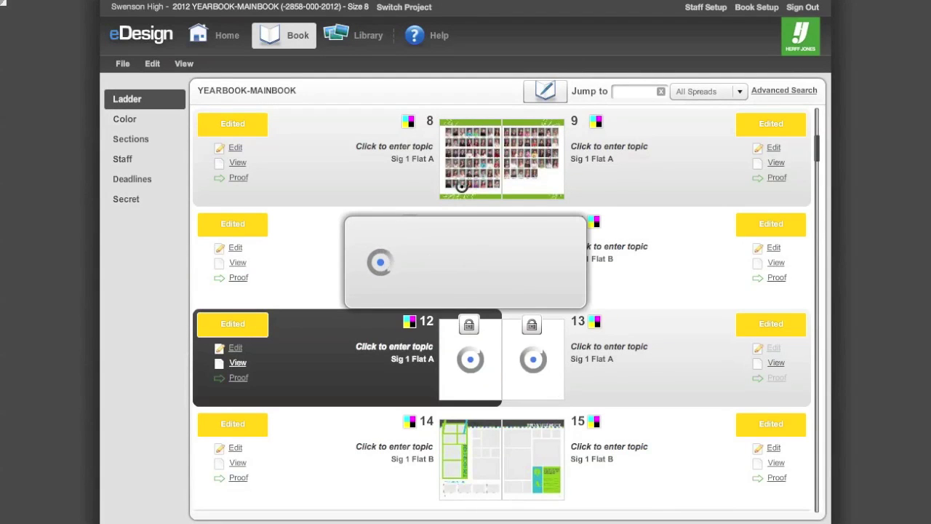
{"action": "left_click", "coordinate": [151, 66]}
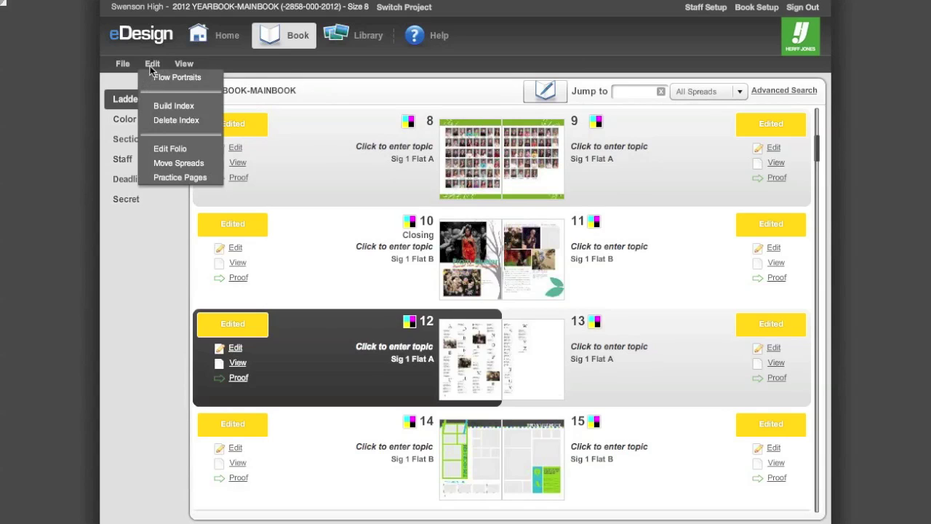
Delete the index from spread 12–13, confirming the removal with Yes
{"action": "left_click", "coordinate": [173, 122]}
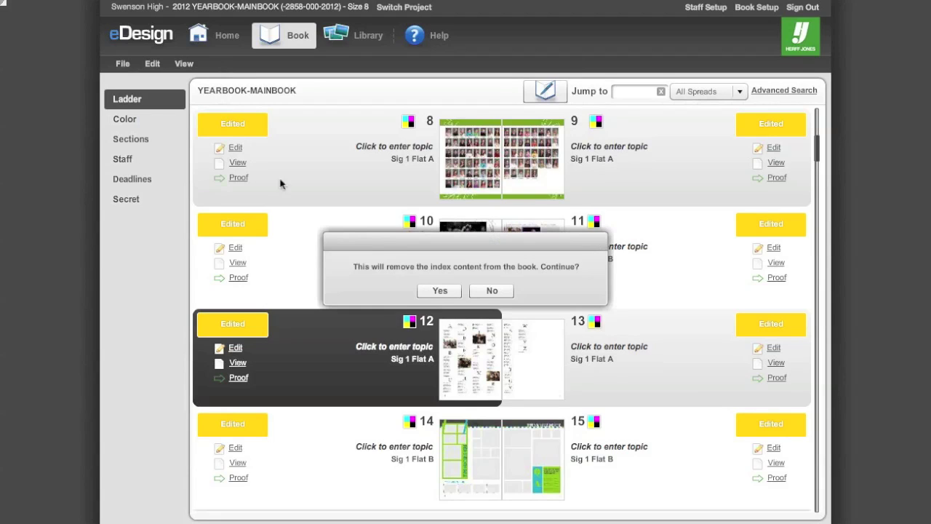
{"action": "left_click", "coordinate": [439, 291]}
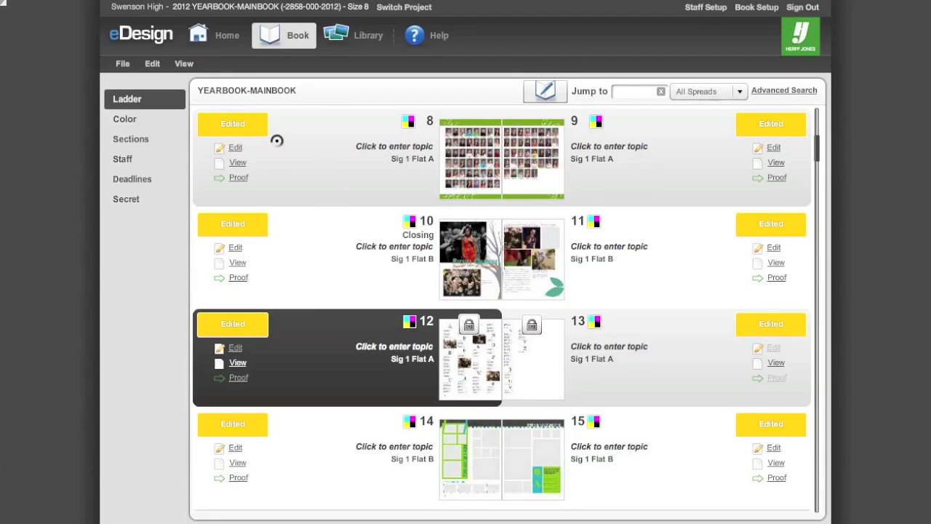
{"action": "left_click", "coordinate": [153, 64]}
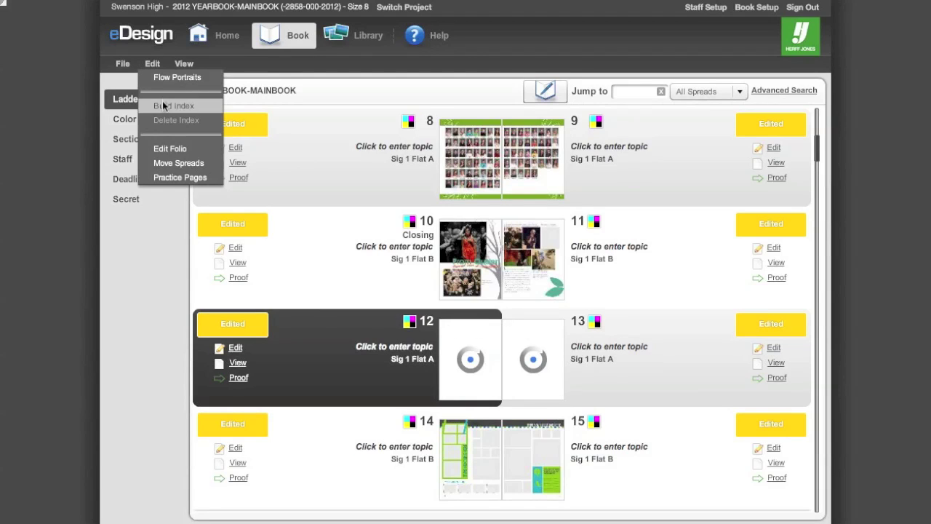